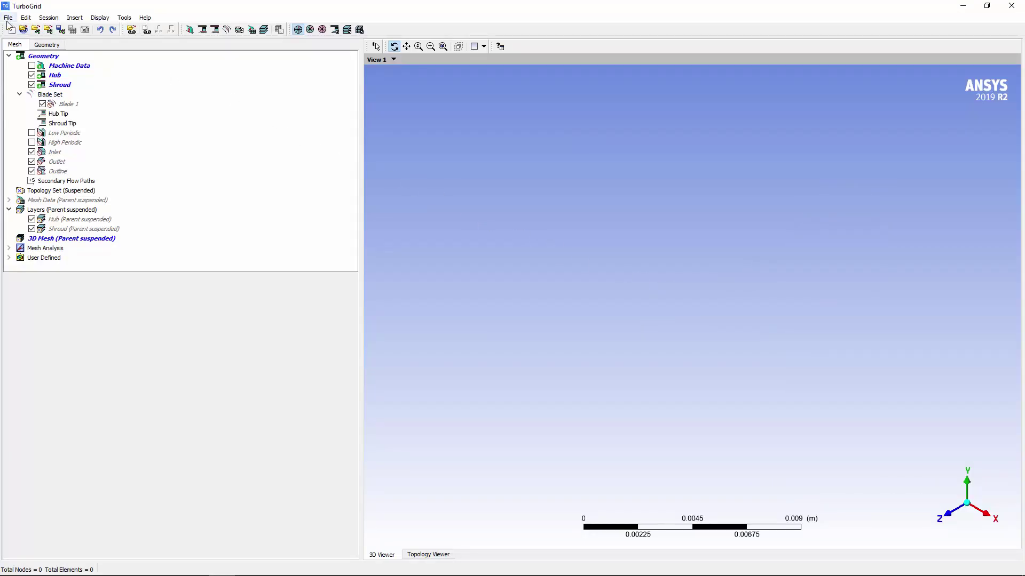
- Load the TurboGrid init file BG-1_for_split.inf
left_click(8, 18)
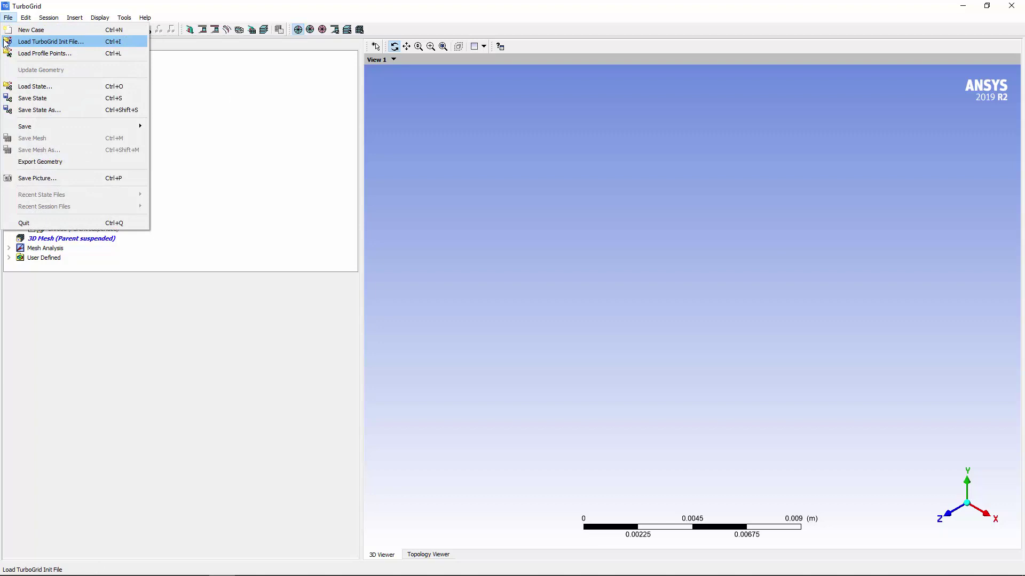
left_click(6, 43)
left_click(245, 175)
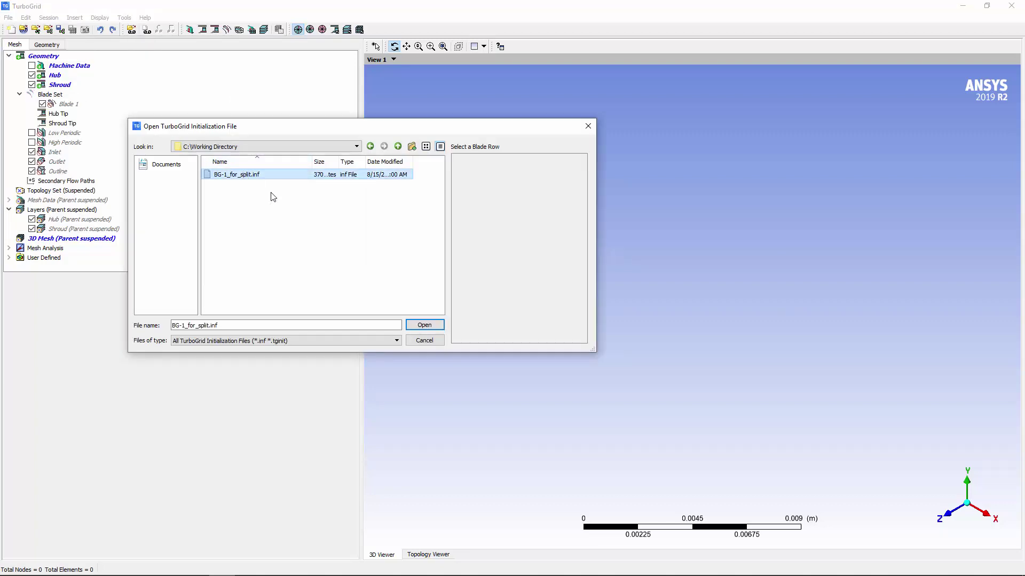
left_click(424, 324)
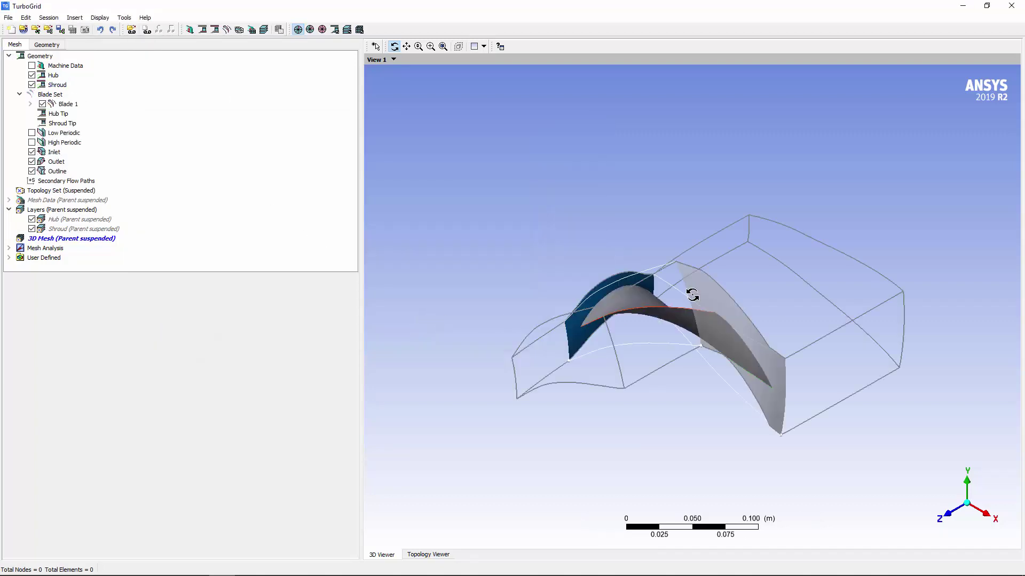
- Switch to the flat meridional View 3 and show the Inlet details
left_click(396, 62)
left_click(406, 88)
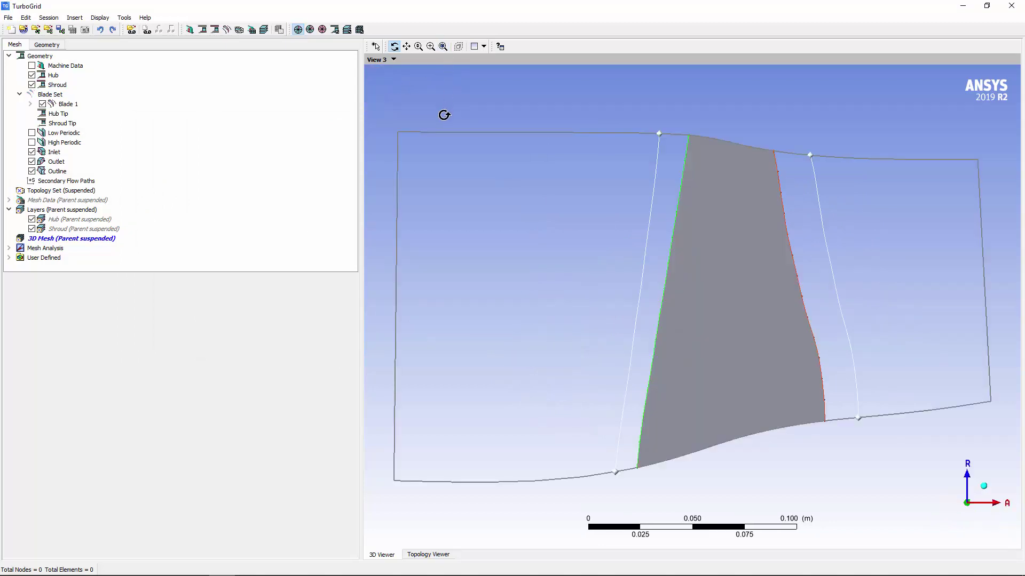
left_click(58, 154)
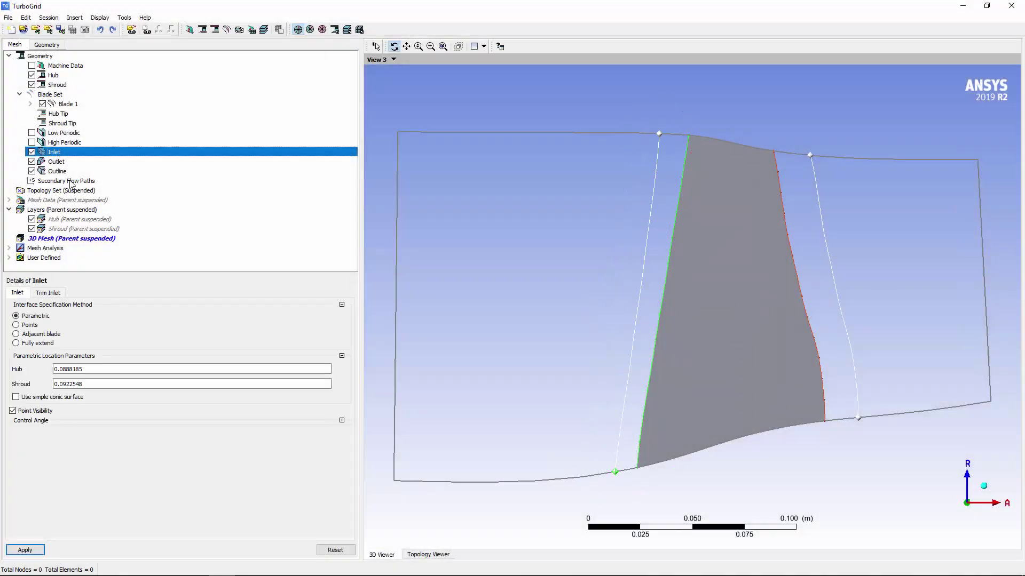
- Set the inlet hub and shroud parametric locations to 0.15 and apply
left_click(108, 369)
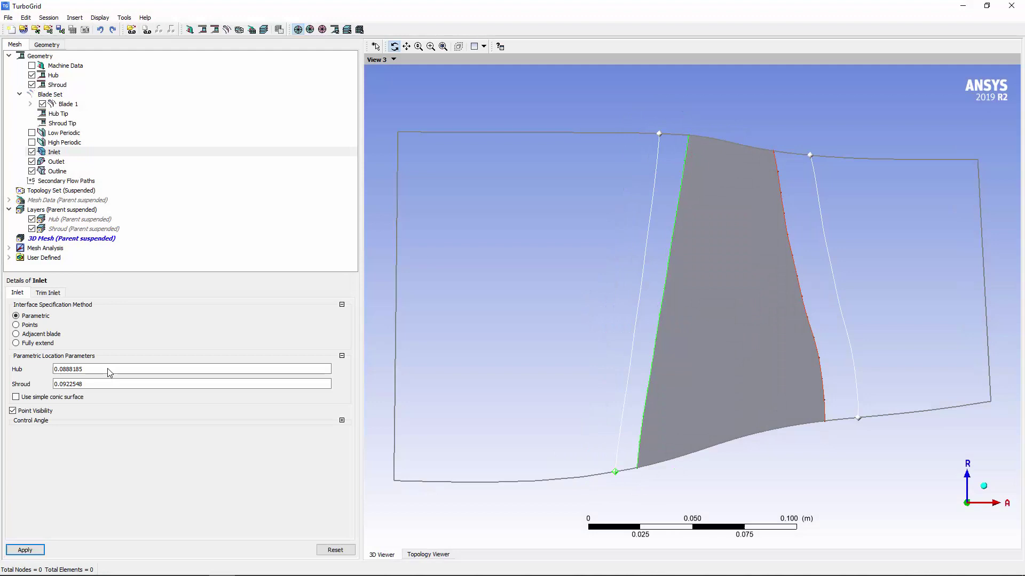
double_click(108, 369)
type("0.15")
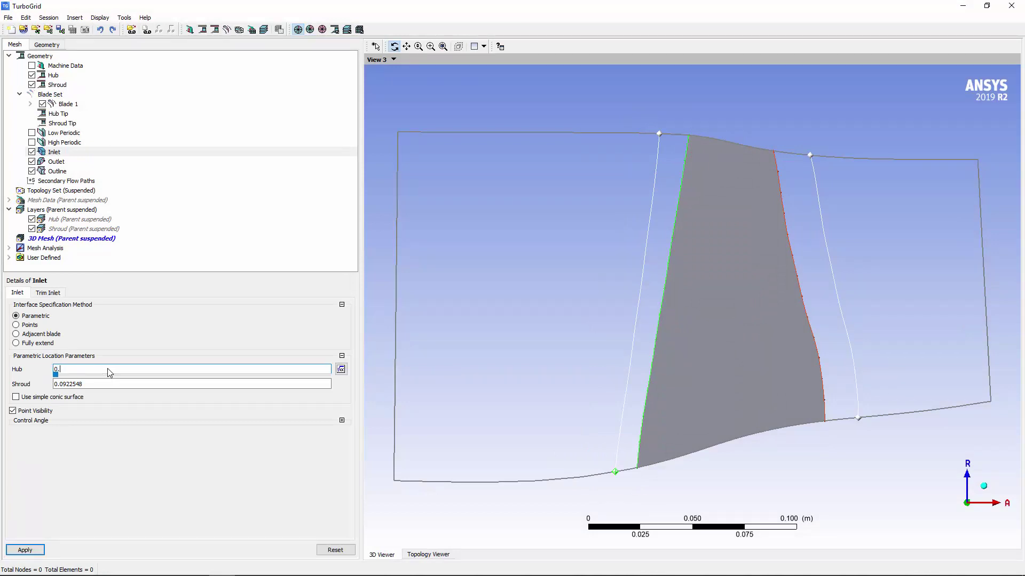
double_click(110, 382)
type("0.15")
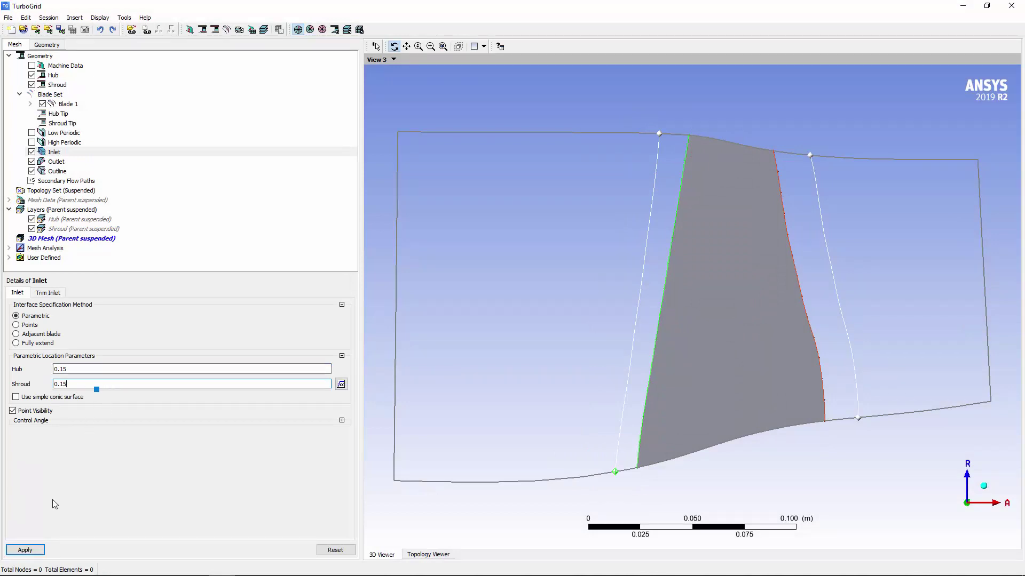
left_click(36, 554)
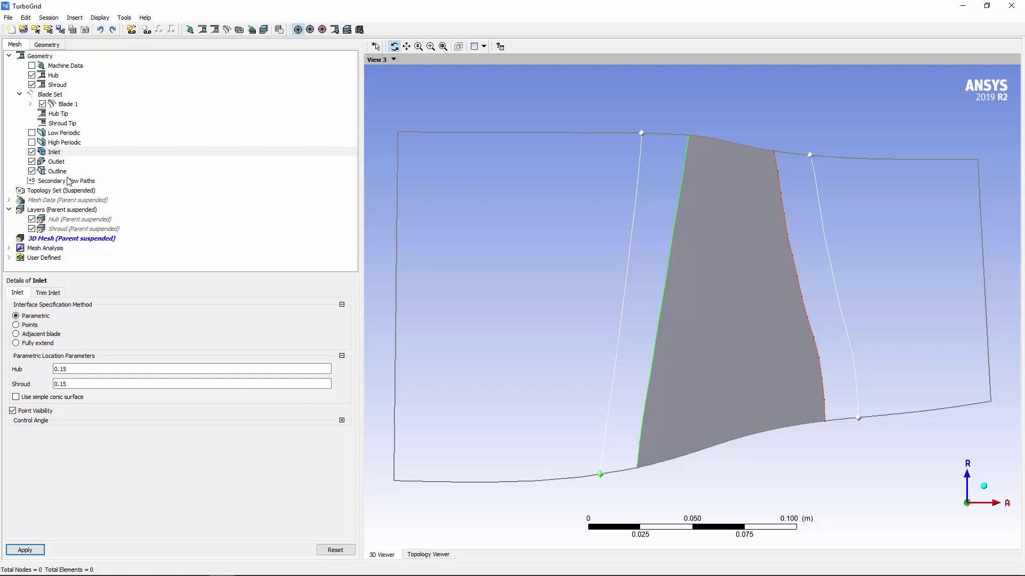
- Define the outlet as a meridional splitter from meridional splitter.crv and apply it
left_click(57, 162)
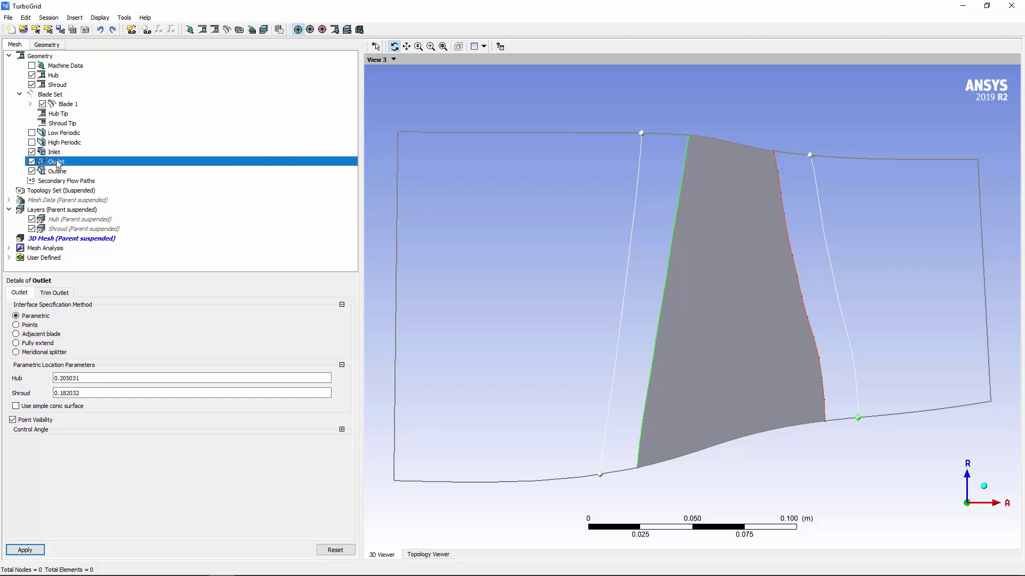
left_click(17, 352)
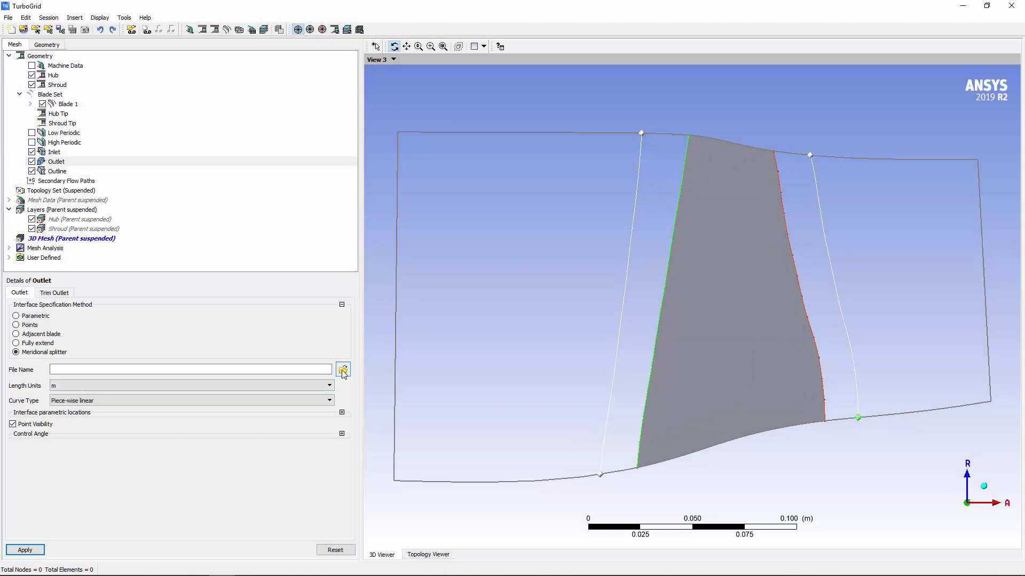
left_click(343, 370)
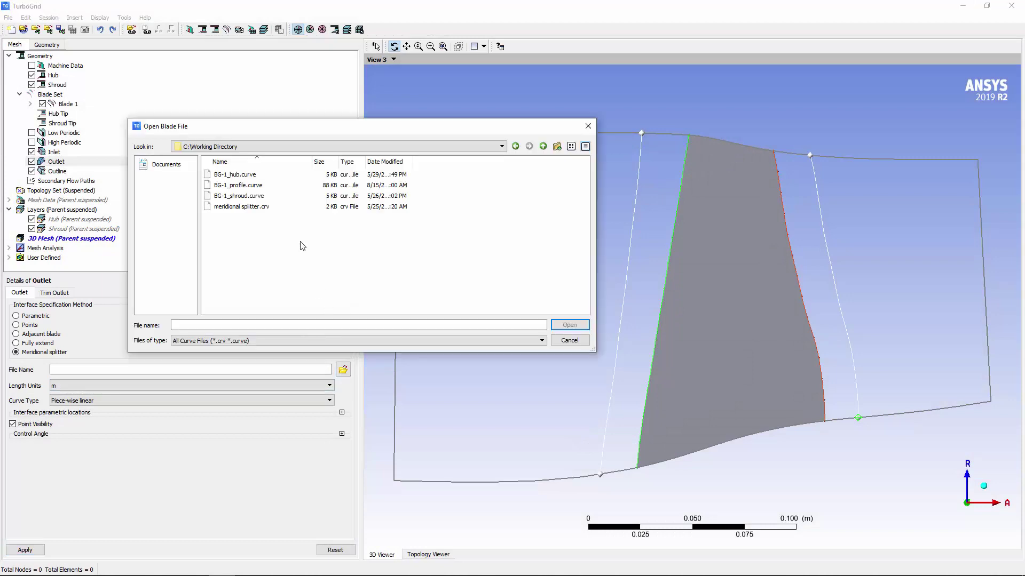
double_click(273, 207)
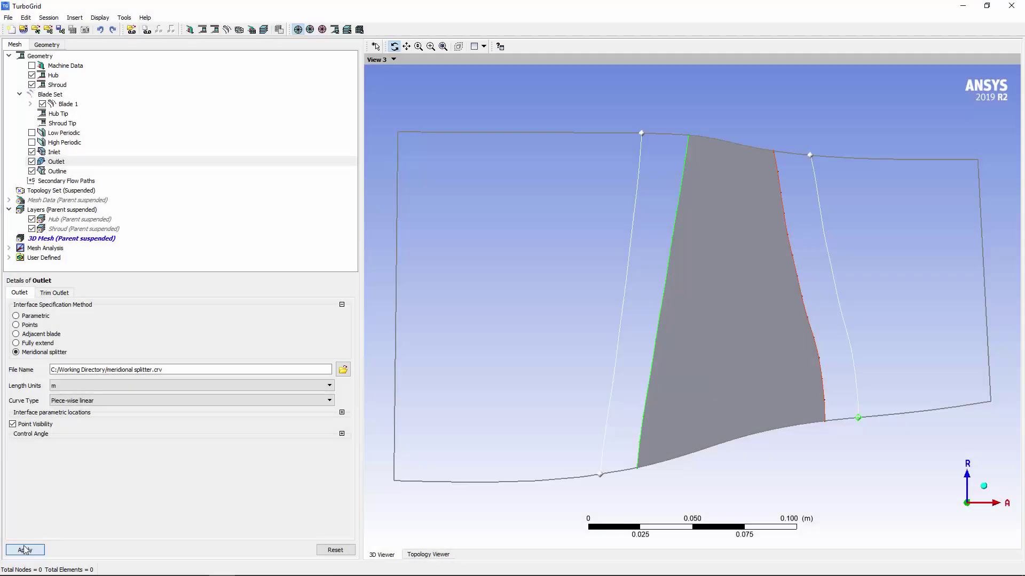
left_click(25, 550)
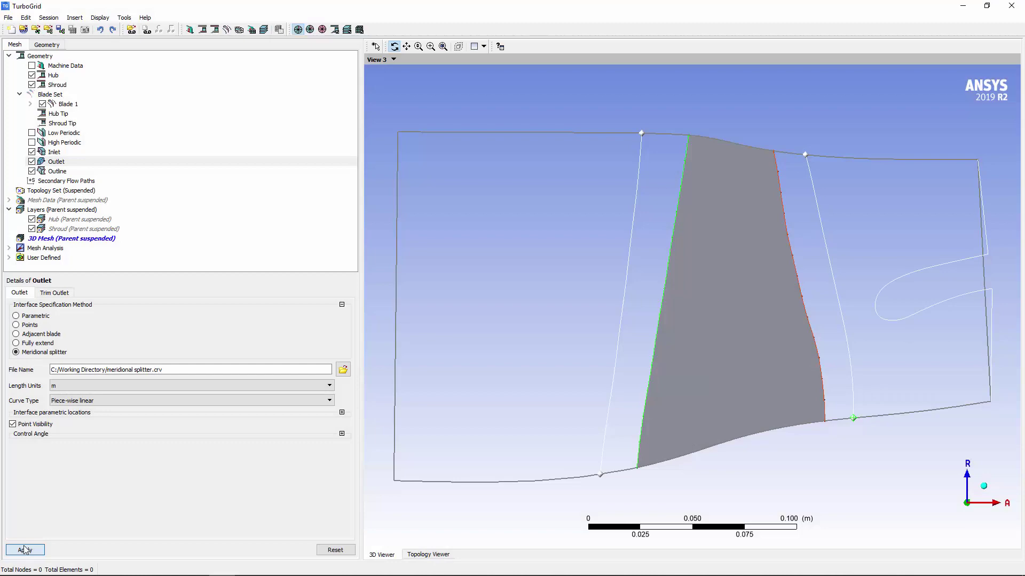
left_click(25, 550)
- Give the shroud tip a Normal Distance clearance of 3 mm and apply it
left_click(79, 124)
left_click(92, 318)
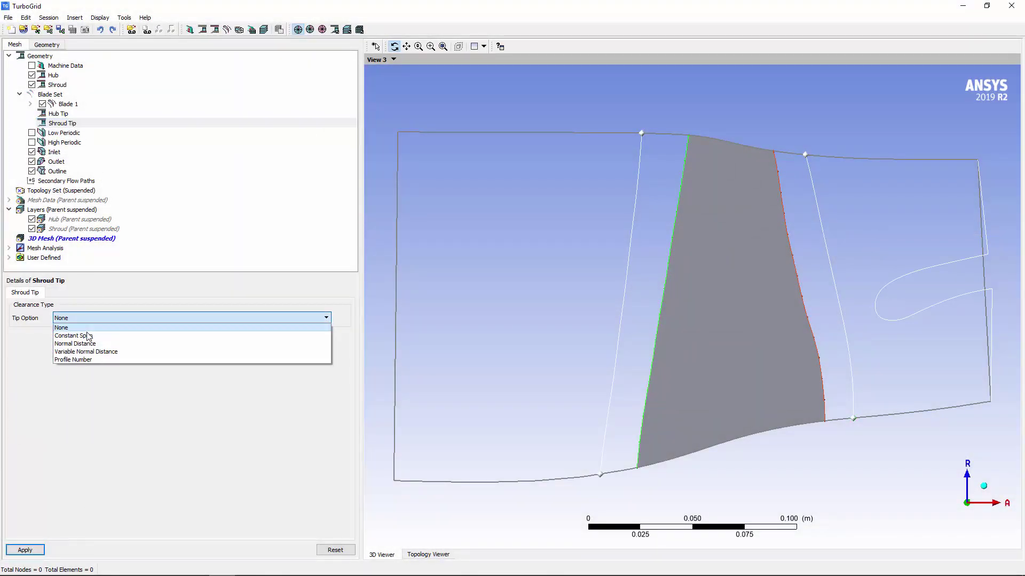
left_click(88, 346)
left_click(87, 334)
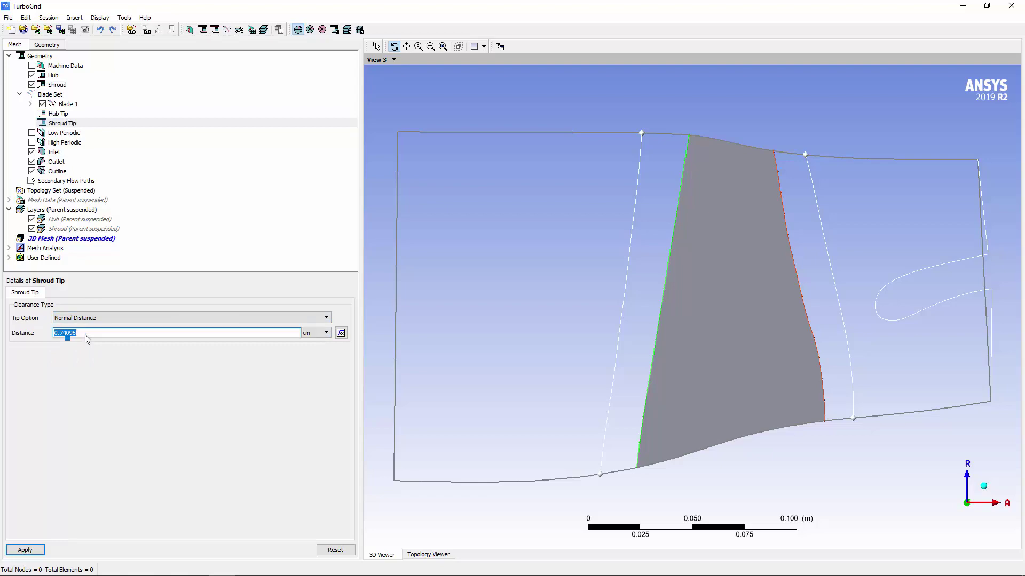
type("3")
left_click(326, 332)
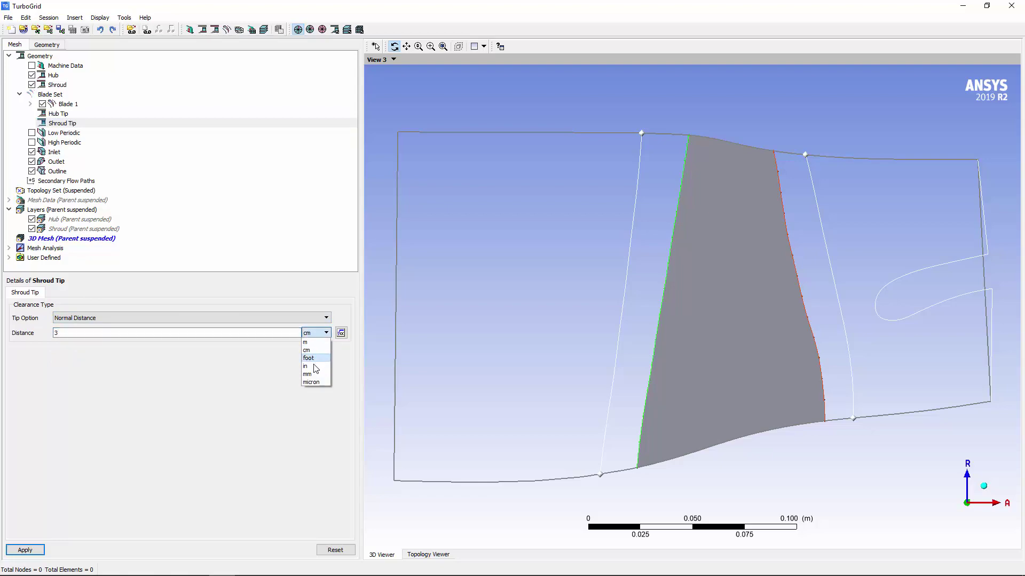
left_click(315, 354)
left_click(27, 550)
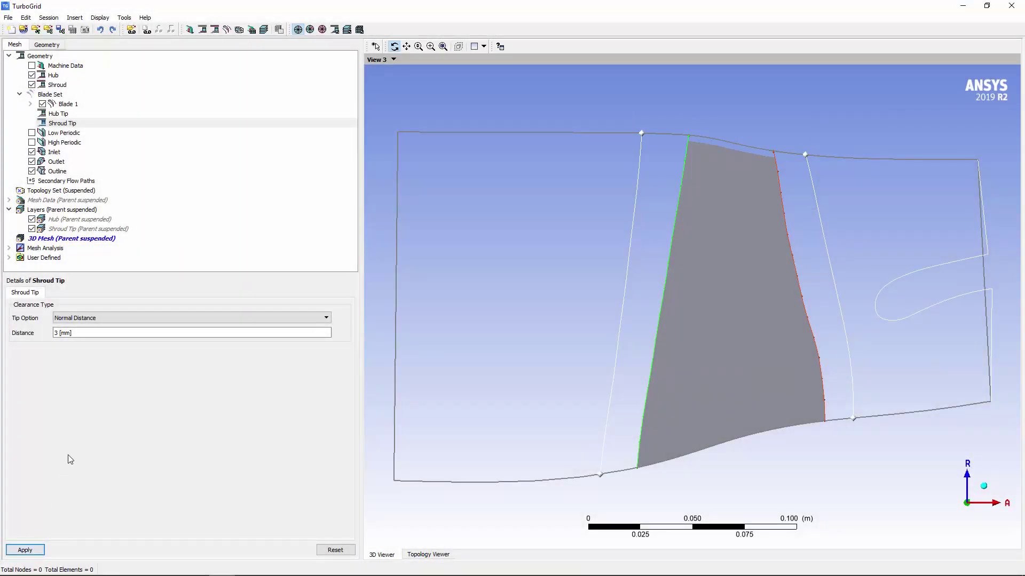
- Resume topology updates and enable Outlet Domain five-edge vertex size reduction in Mesh Data
right_click(84, 191)
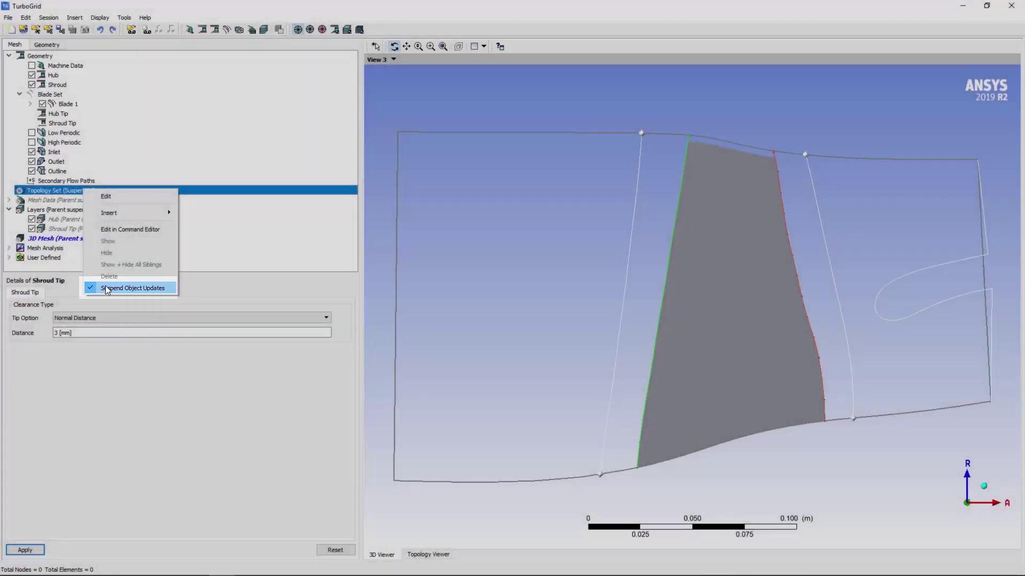
left_click(107, 289)
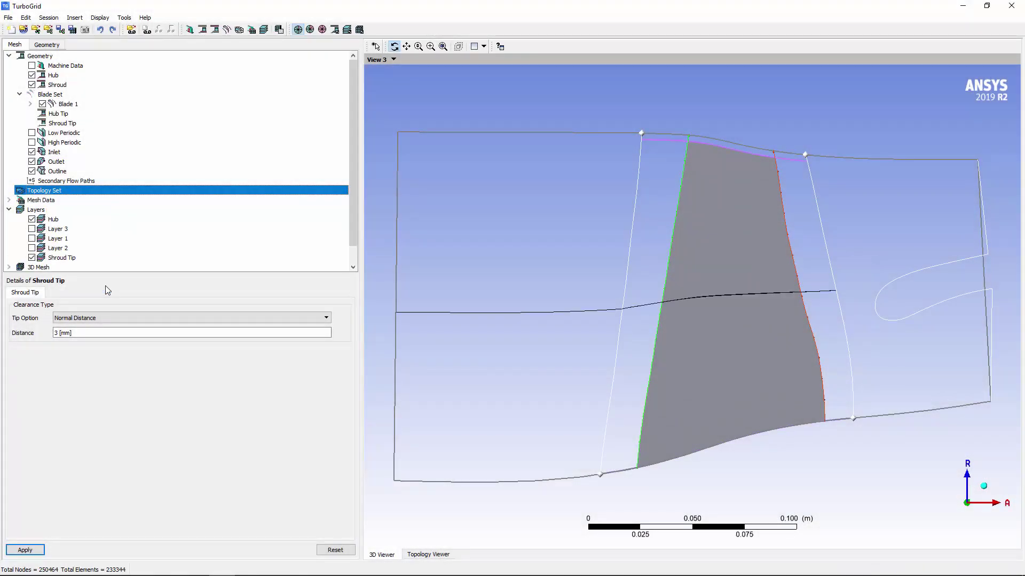
left_click(50, 201)
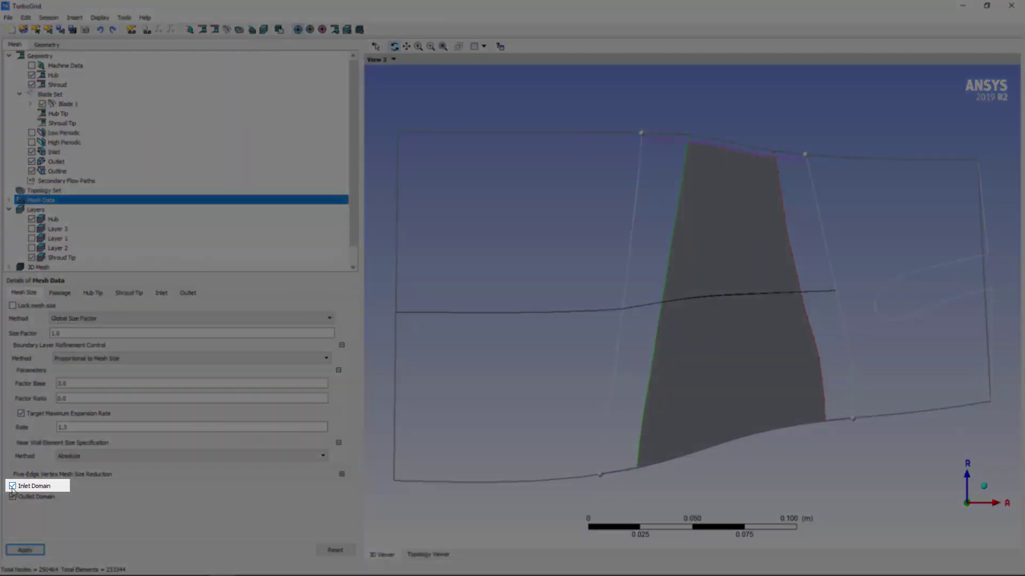
left_click(12, 486)
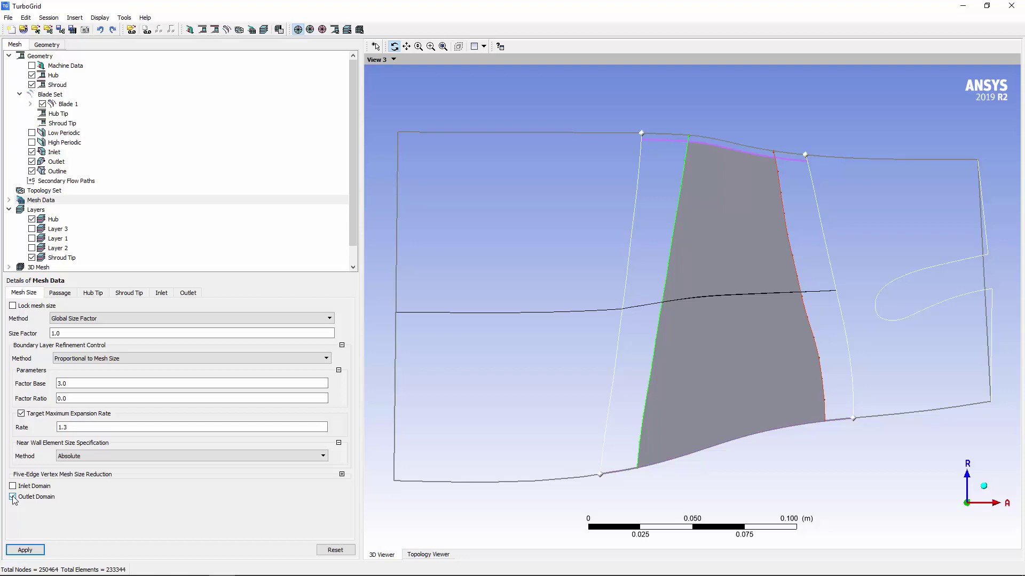
left_click(23, 549)
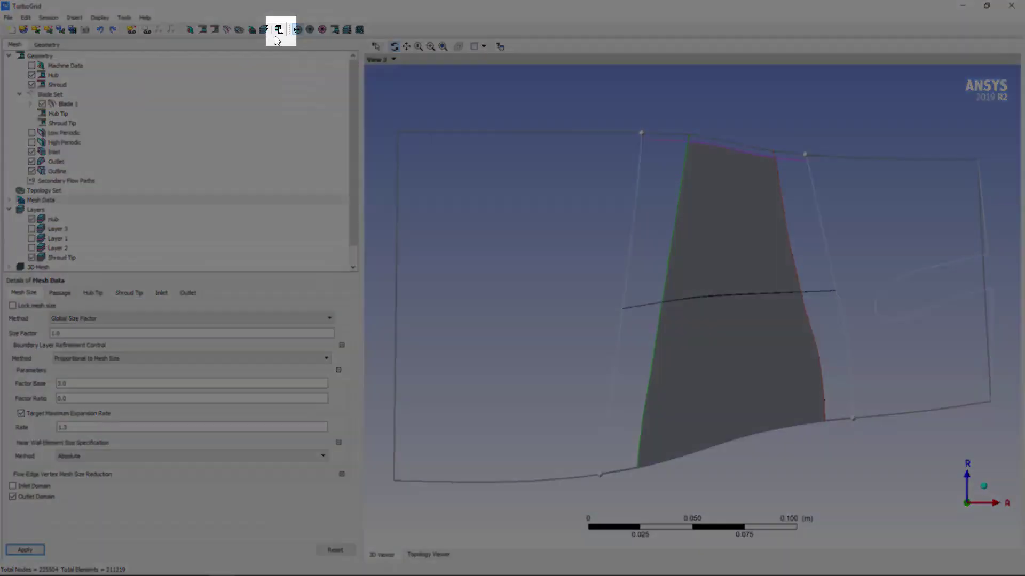
- Create the 3D mesh and display its HIGHBLADE, HIGHPERIODIC and LOWBLADE surfaces
left_click(280, 31)
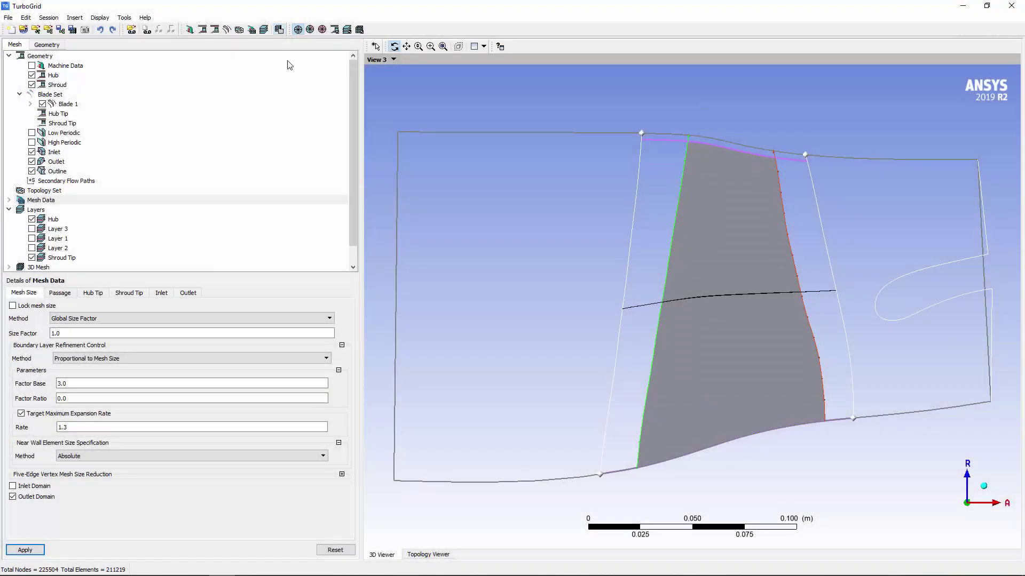
scroll(86, 216, "down", 1)
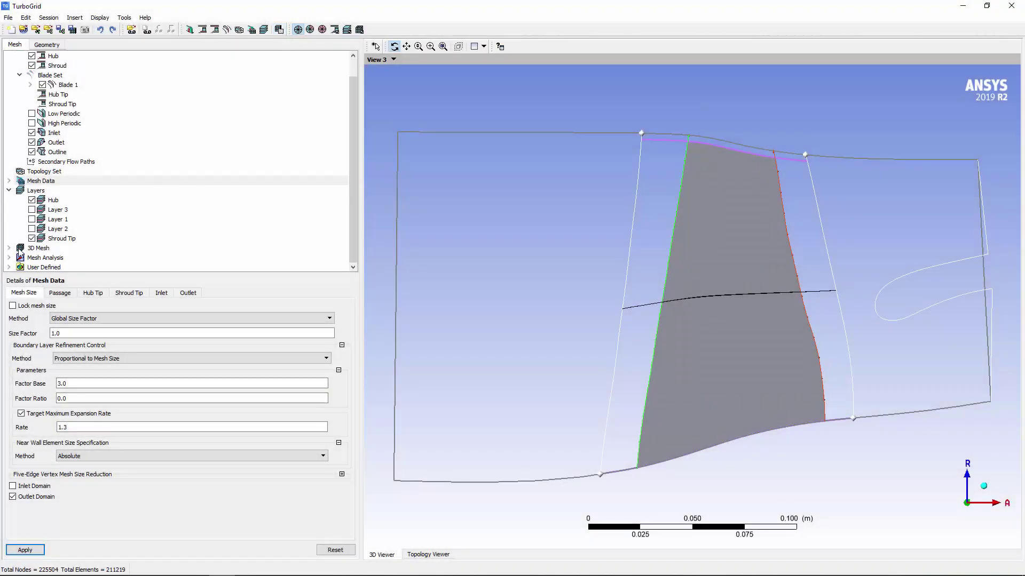
left_click(10, 249)
scroll(12, 251, "down", 2)
left_click(31, 200)
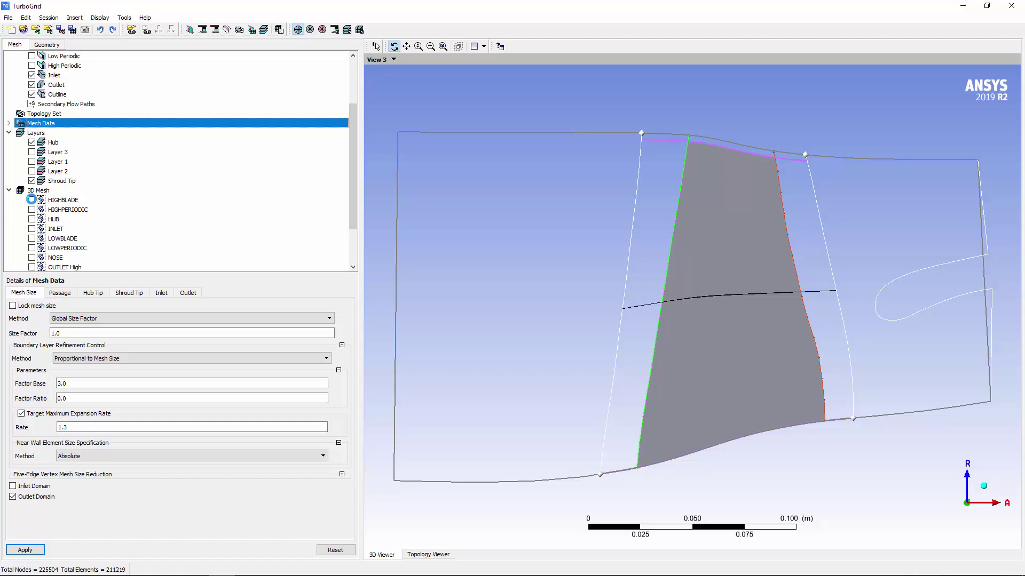
left_click(31, 210)
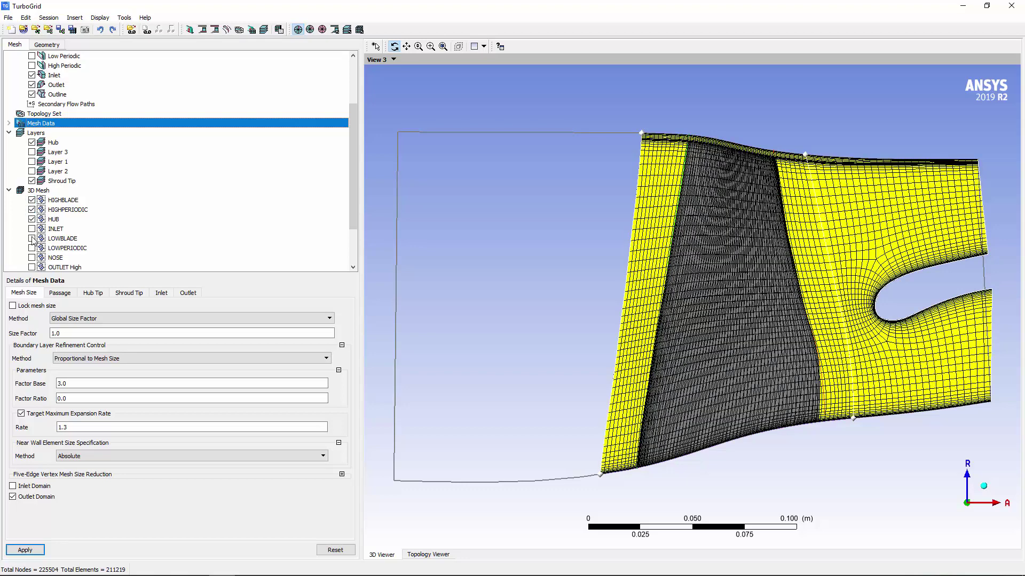
left_click(31, 238)
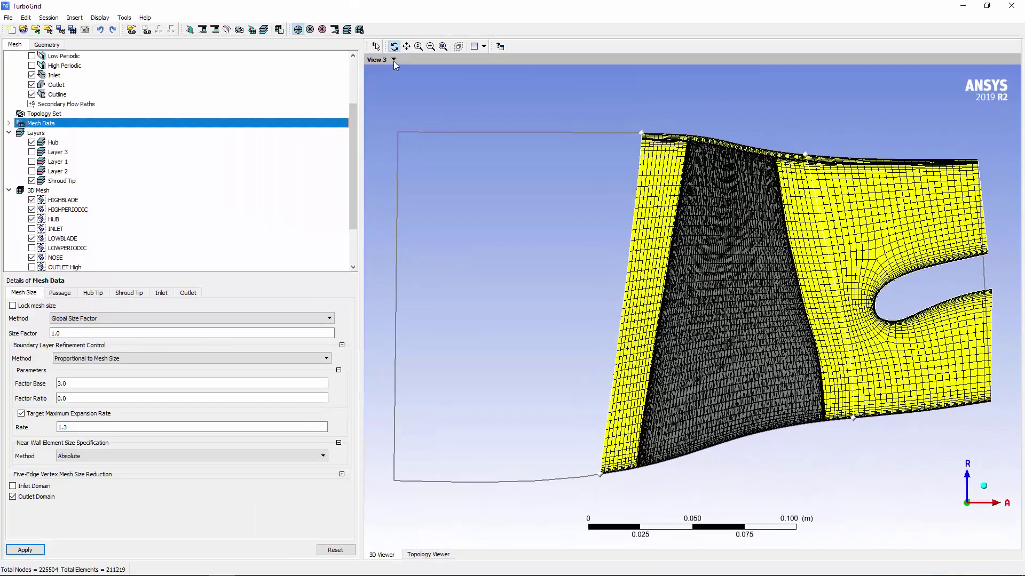
- In 3D View 1, zoom onto the hub trailing edge with Blade 1 and Hub geometry hidden
left_click(393, 60)
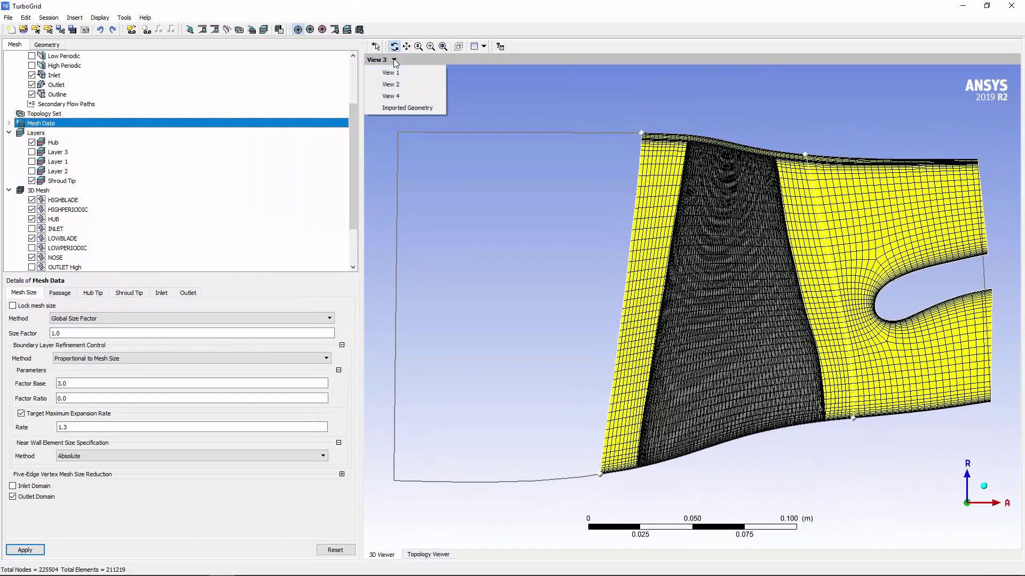
left_click(400, 72)
left_click_drag(545, 397, 467, 137)
left_click(430, 46)
left_click_drag(705, 389, 727, 422)
left_click_drag(586, 244, 834, 474)
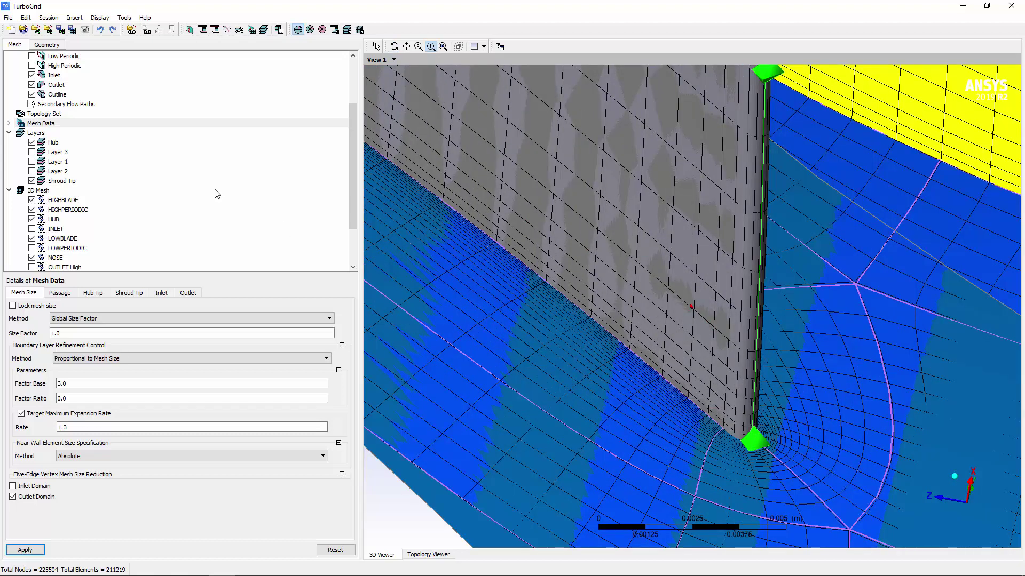
scroll(160, 160, "up", 3)
left_click(43, 105)
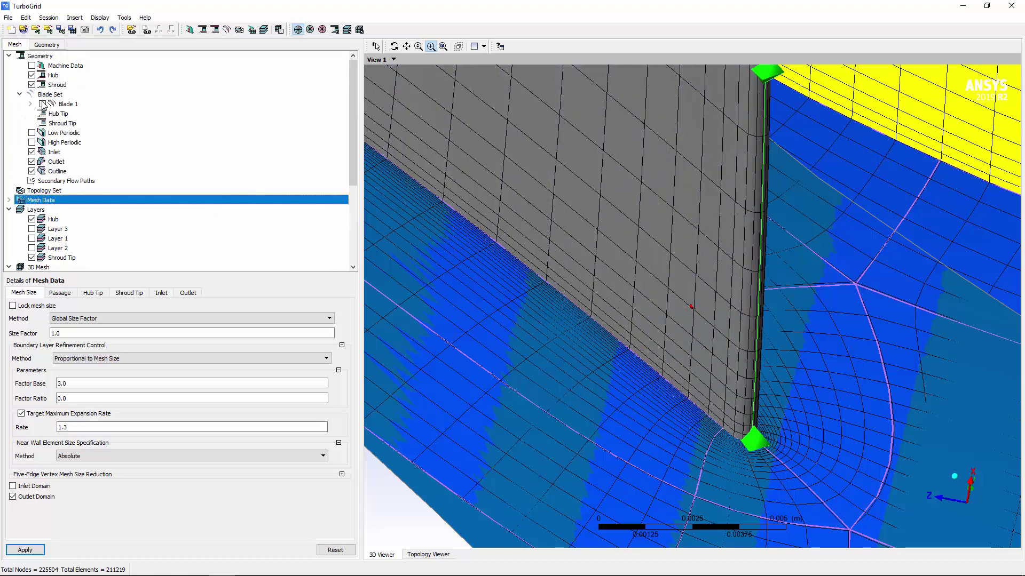
left_click(32, 76)
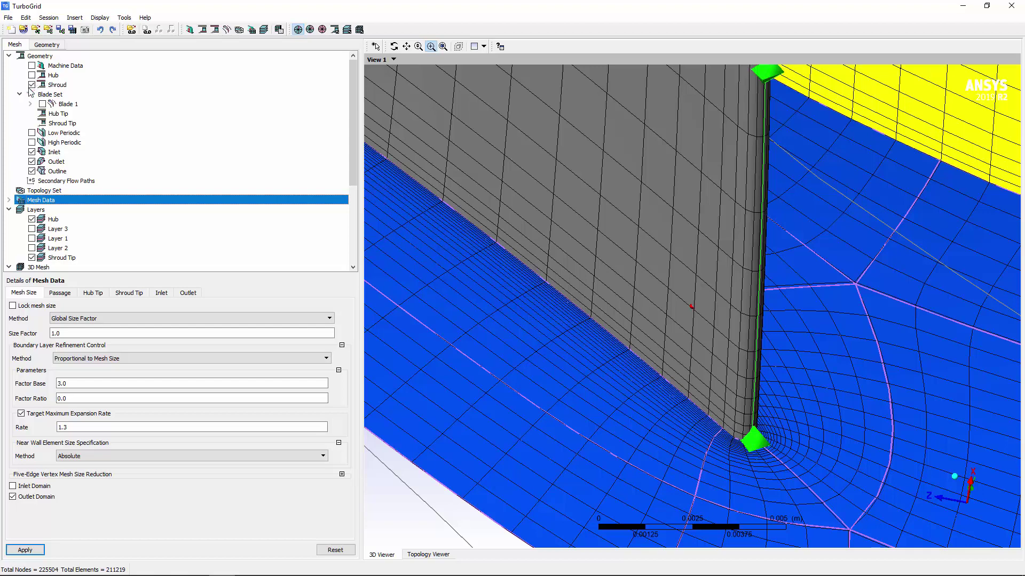
- Set the Passage boundary layer refinement control factor to 2
left_click(62, 294)
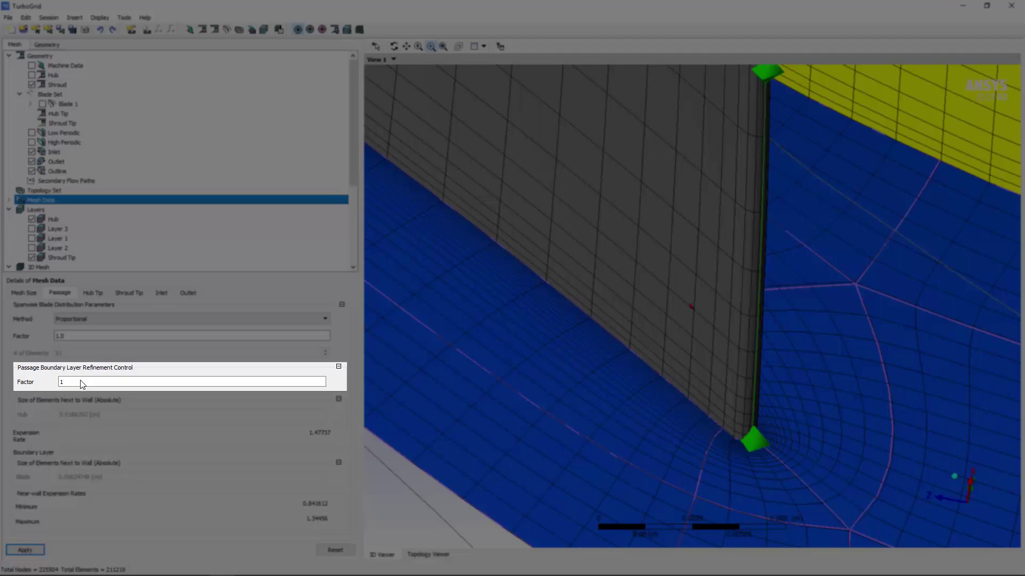
left_click(83, 383)
key("BackSpace")
type("2")
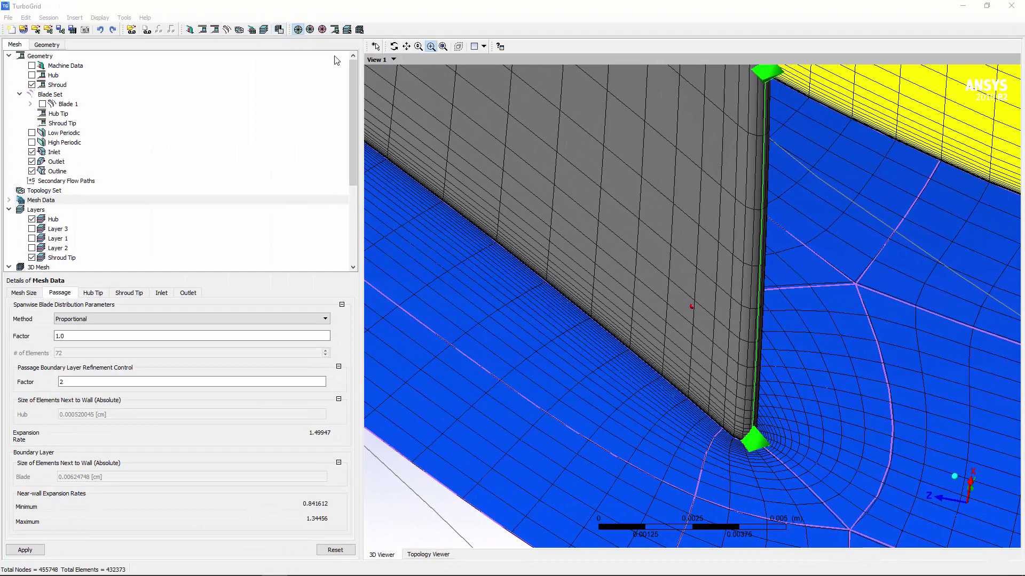
- Return to meridional View 3 and set the global mesh Size Factor to 2
left_click(393, 60)
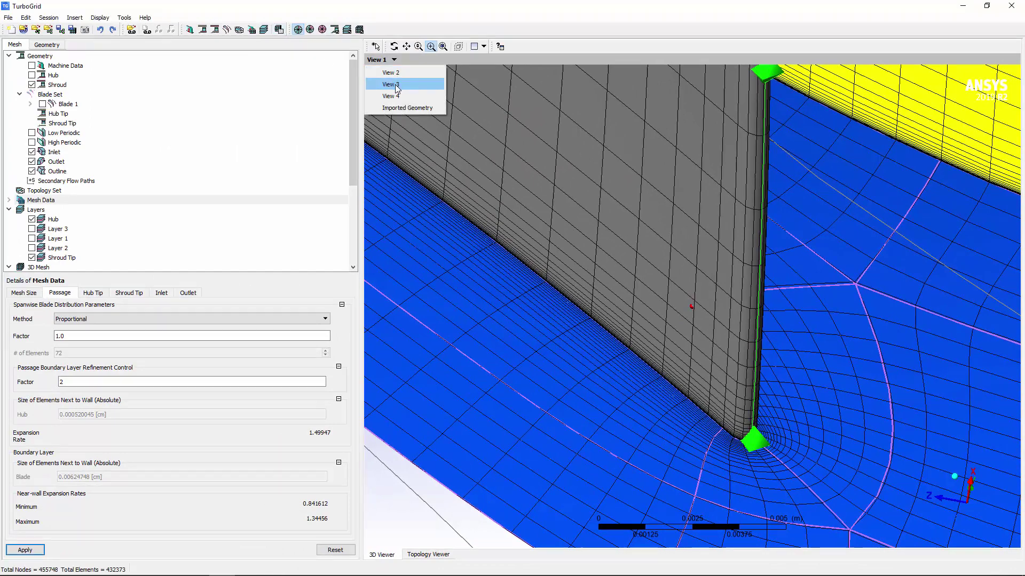
left_click(395, 84)
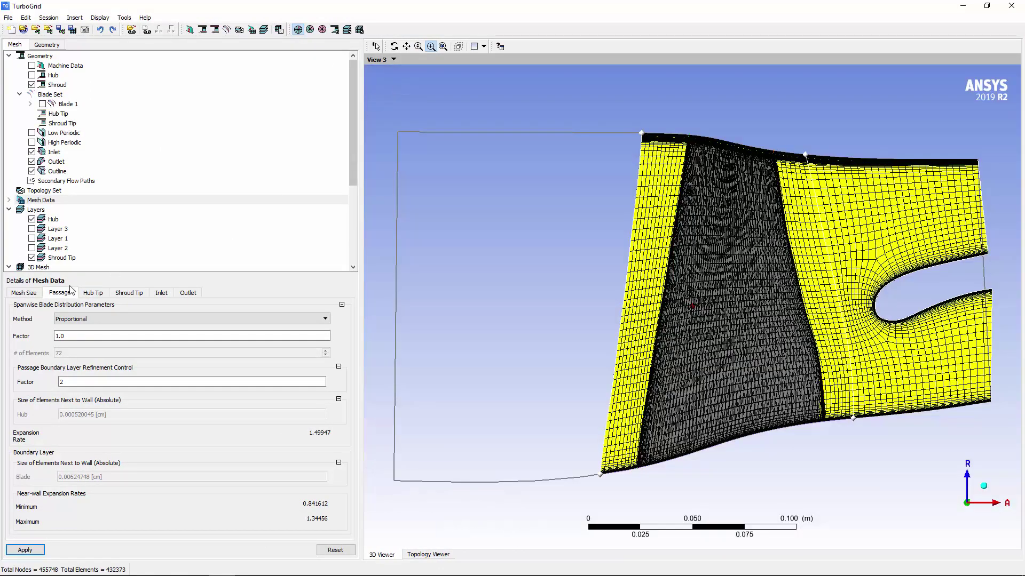
left_click(23, 293)
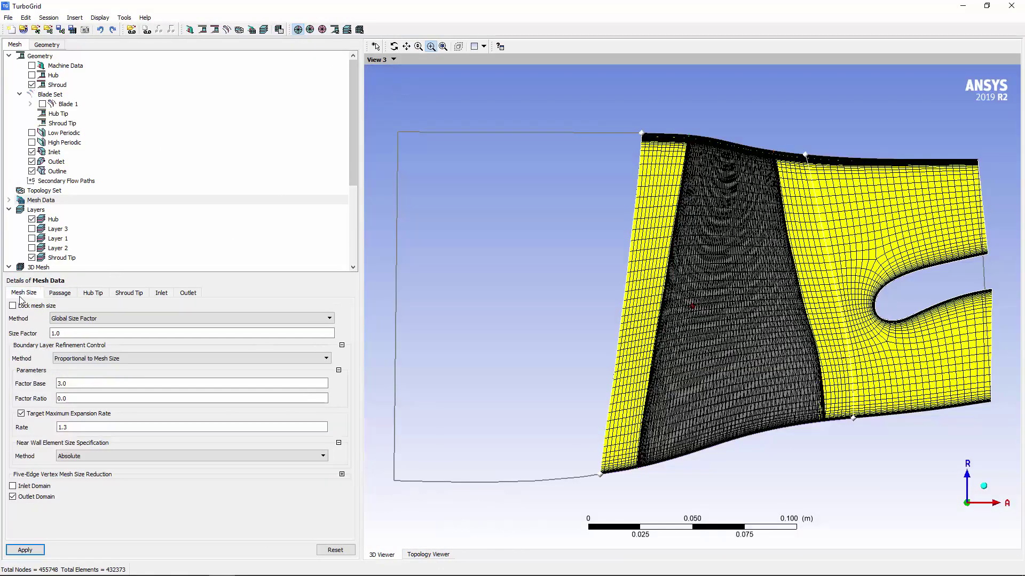
left_click(71, 335)
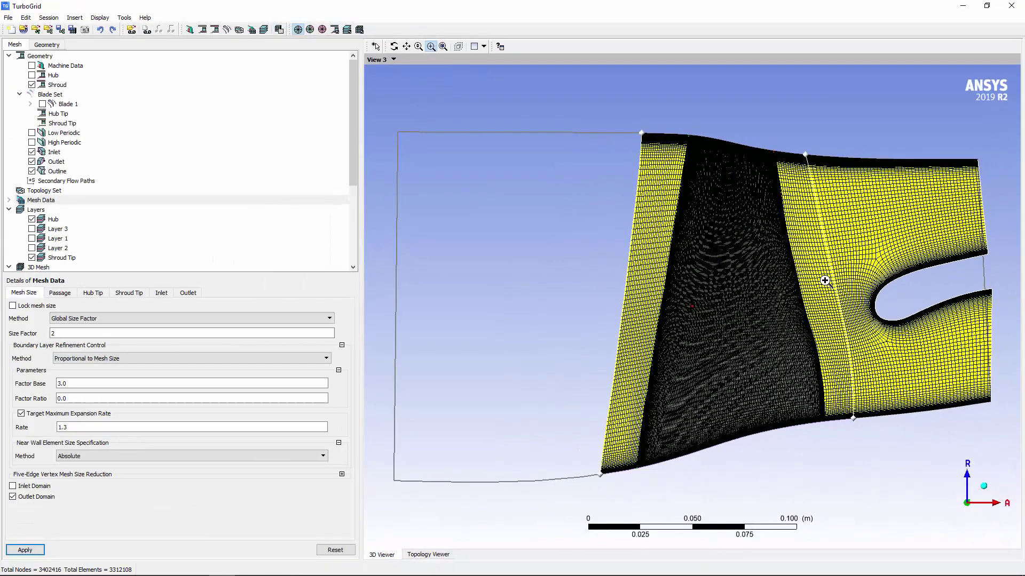
- Apply a boundary-layer refinement Factor Base of 2, then fit the whole mesh in view
left_click_drag(872, 273, 902, 305)
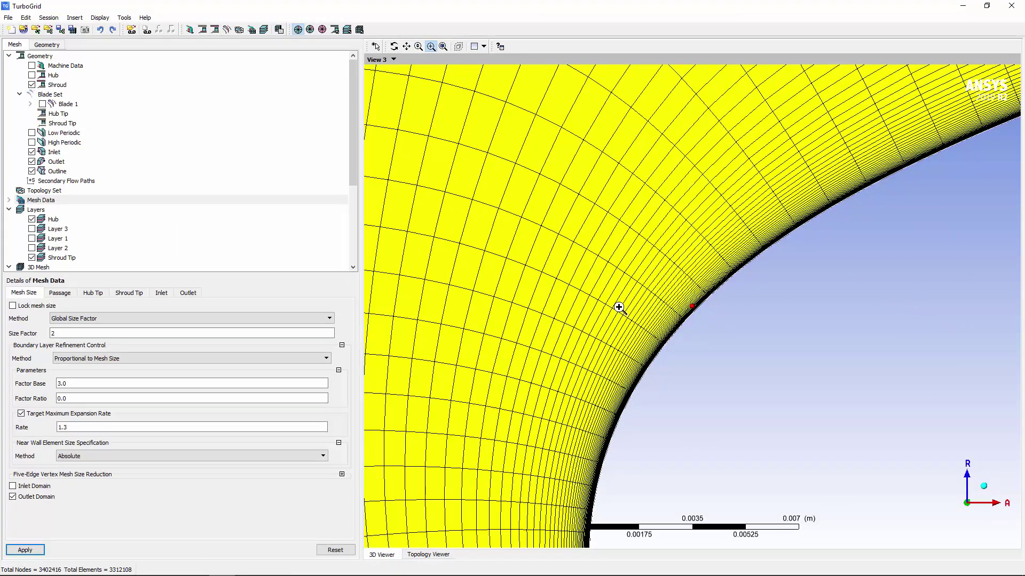
double_click(86, 388)
type("2")
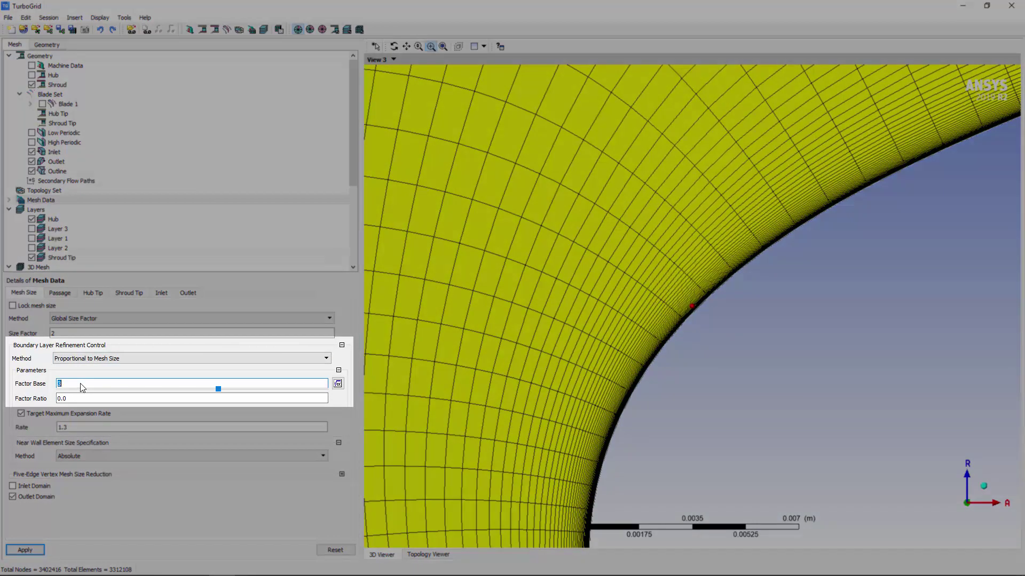
left_click(28, 552)
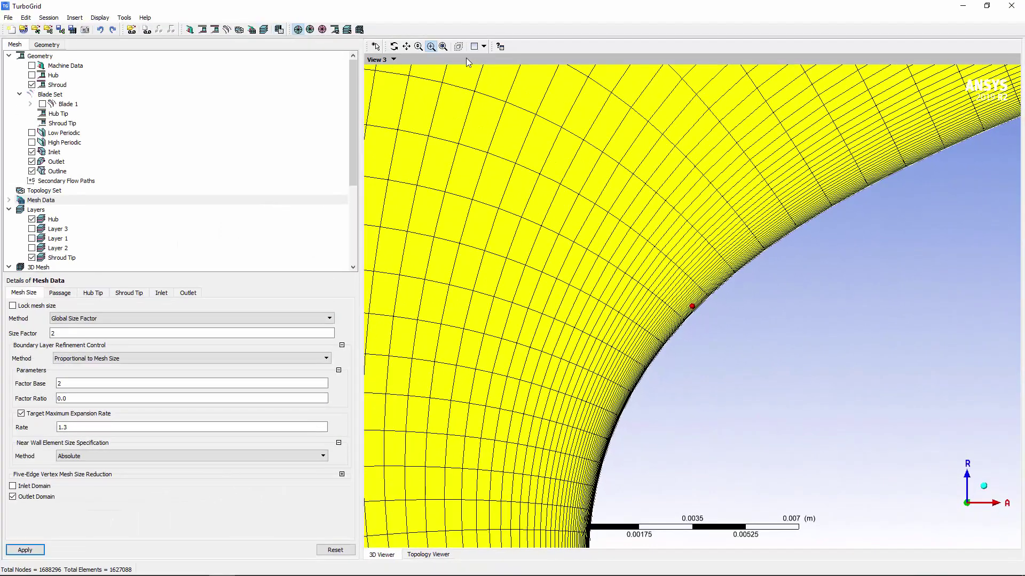
left_click(443, 47)
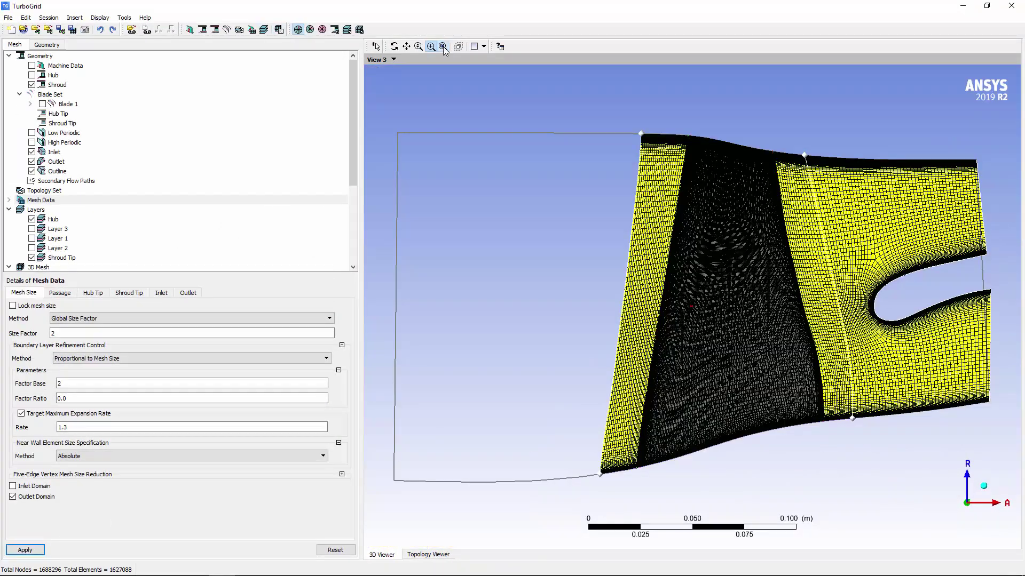